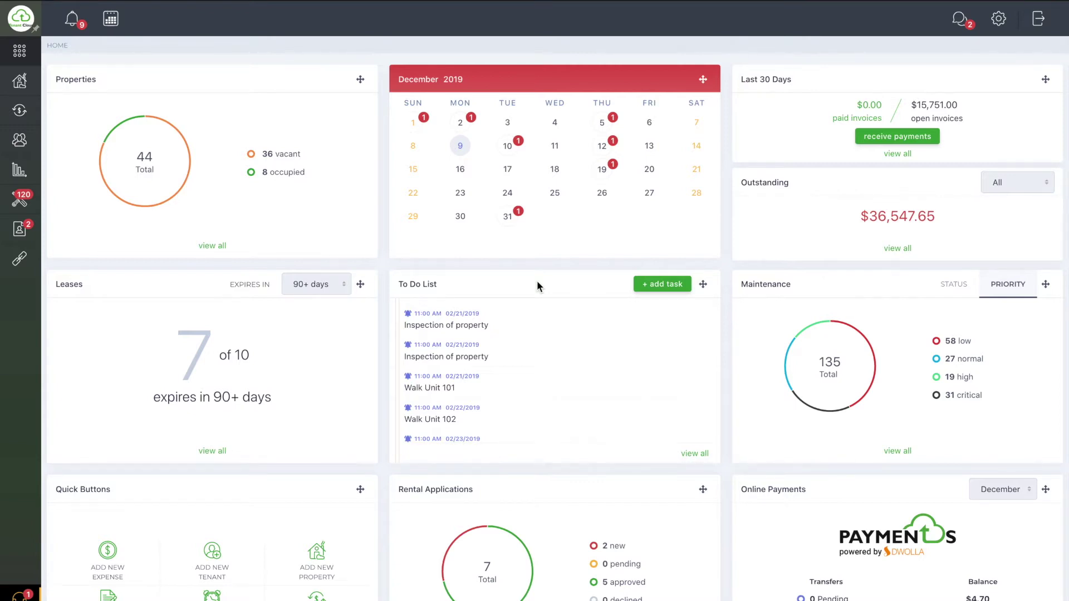
- Go to Properties, view Grove Street and show its actions menu
left_click(20, 81)
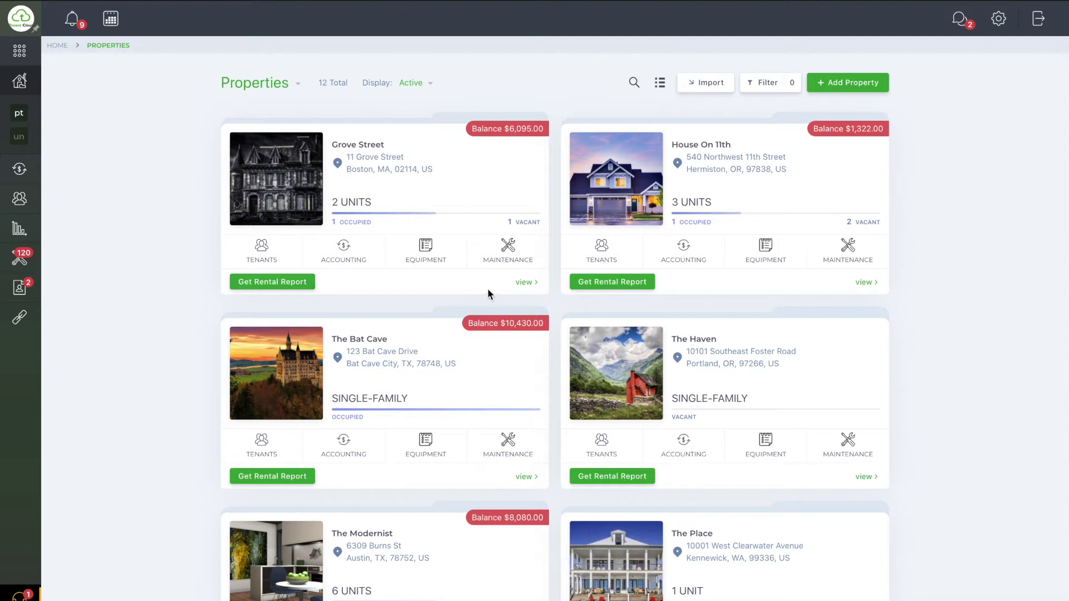
left_click(526, 283)
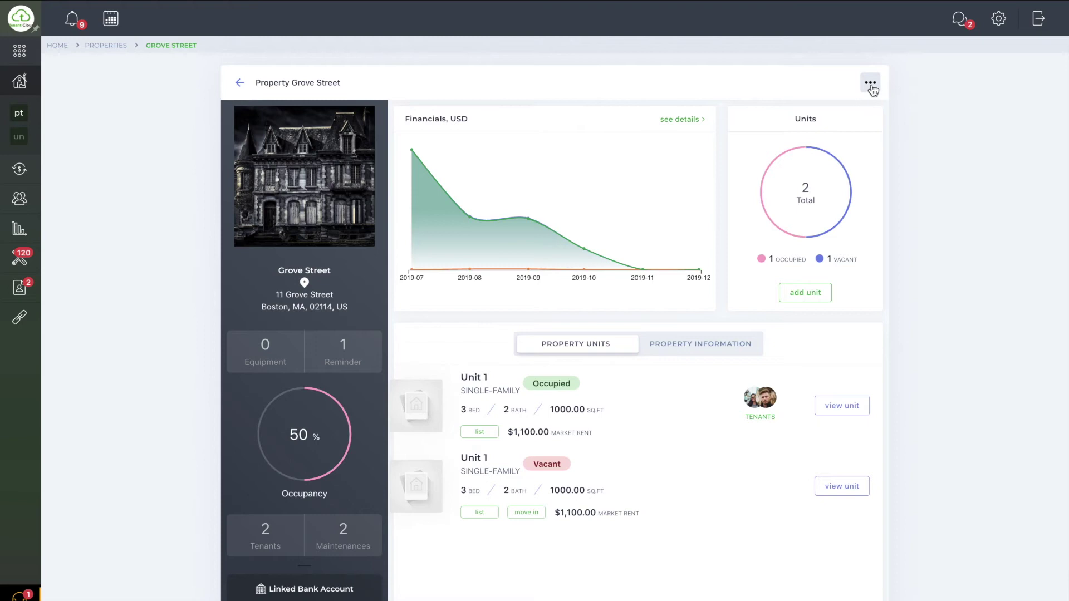
left_click(870, 87)
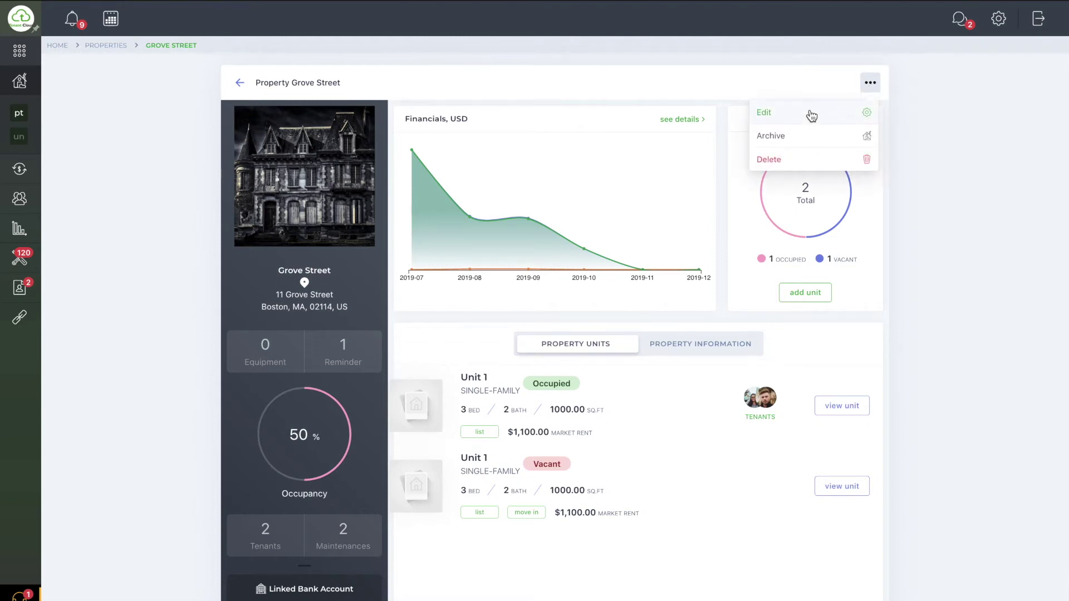
left_click(809, 114)
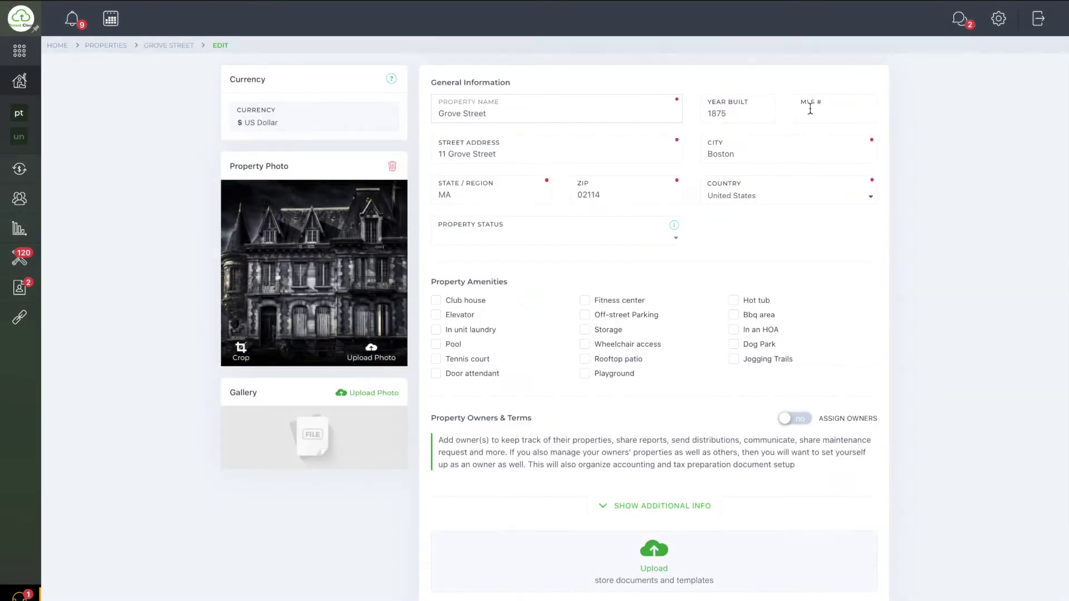
scroll(660, 294, "down", 2)
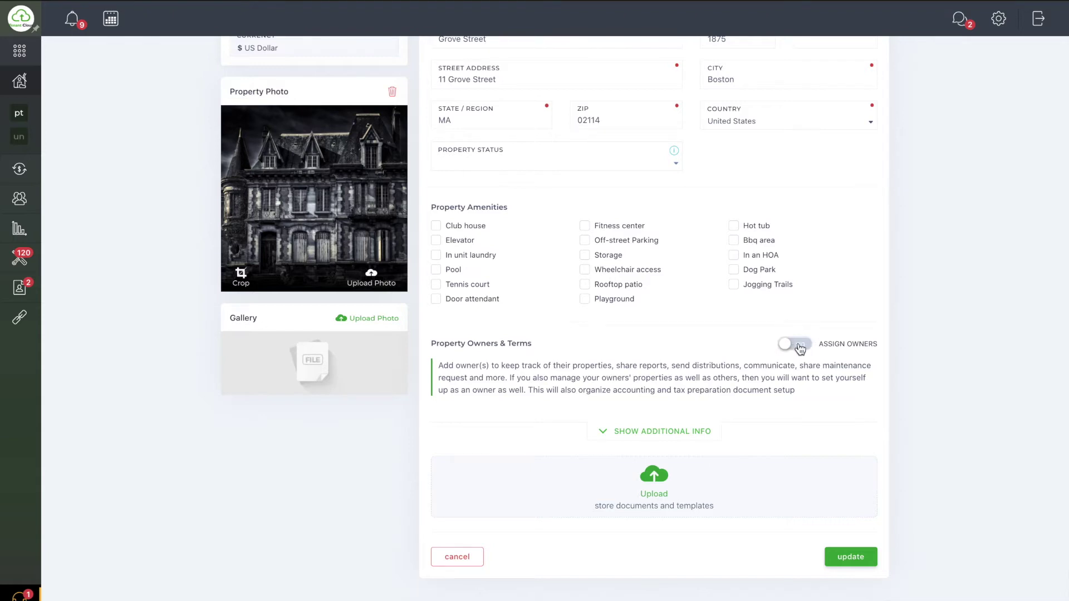
left_click(793, 344)
scroll(615, 347, "down", 3)
scroll(616, 347, "down", 2)
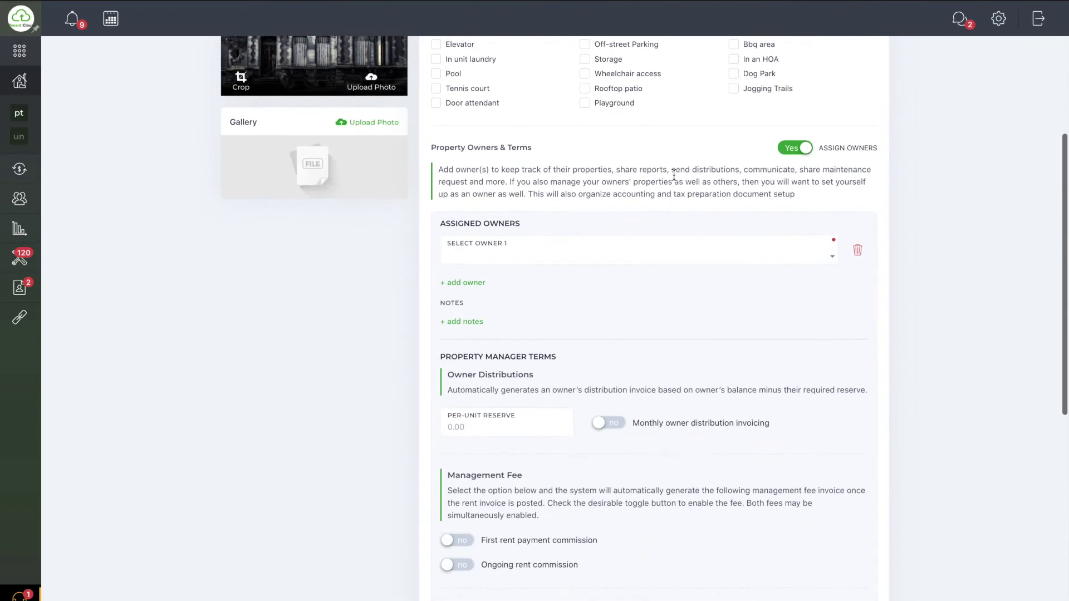
left_click(639, 254)
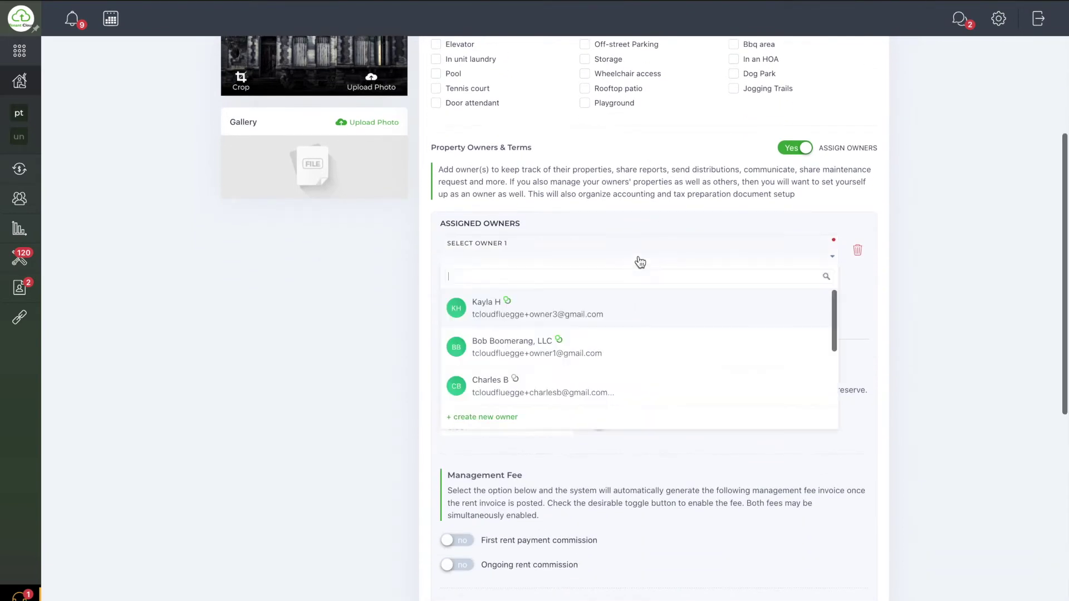
left_click(628, 308)
scroll(629, 308, "down", 1)
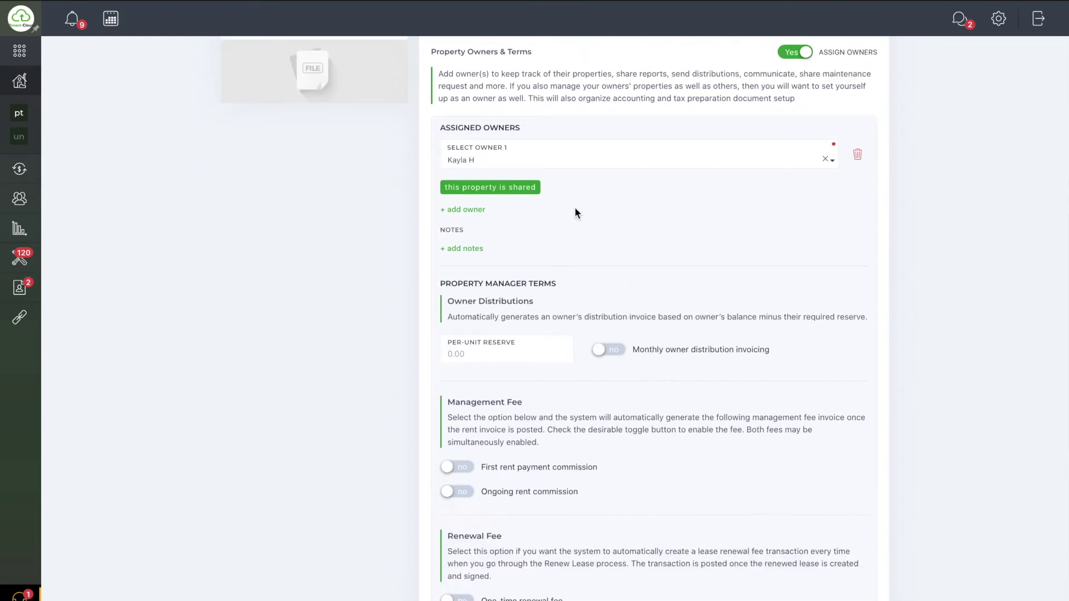
left_click(474, 213)
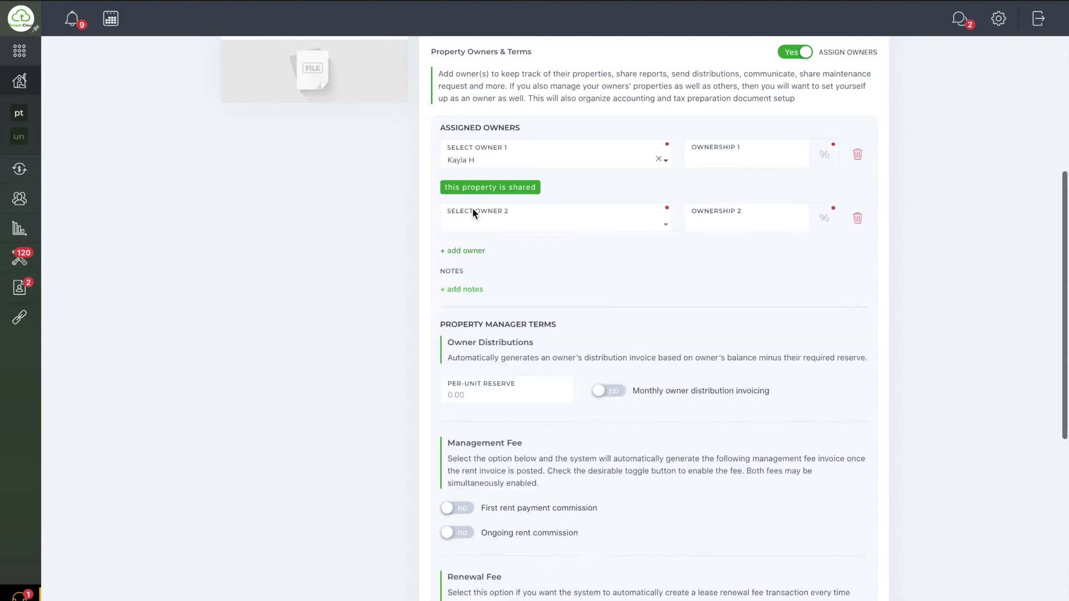
left_click(568, 225)
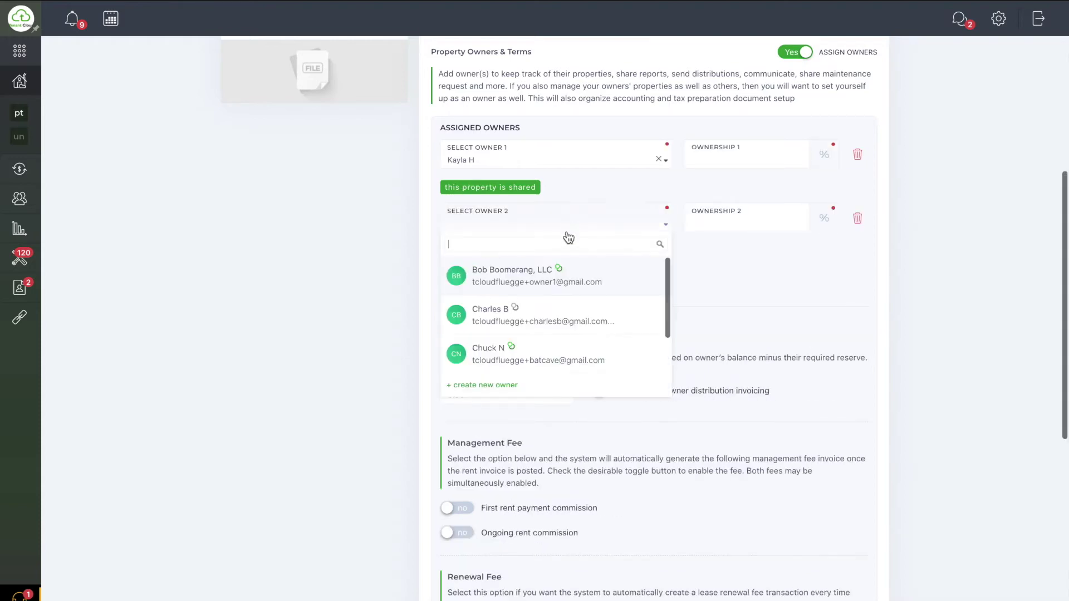
left_click(561, 315)
left_click(742, 159)
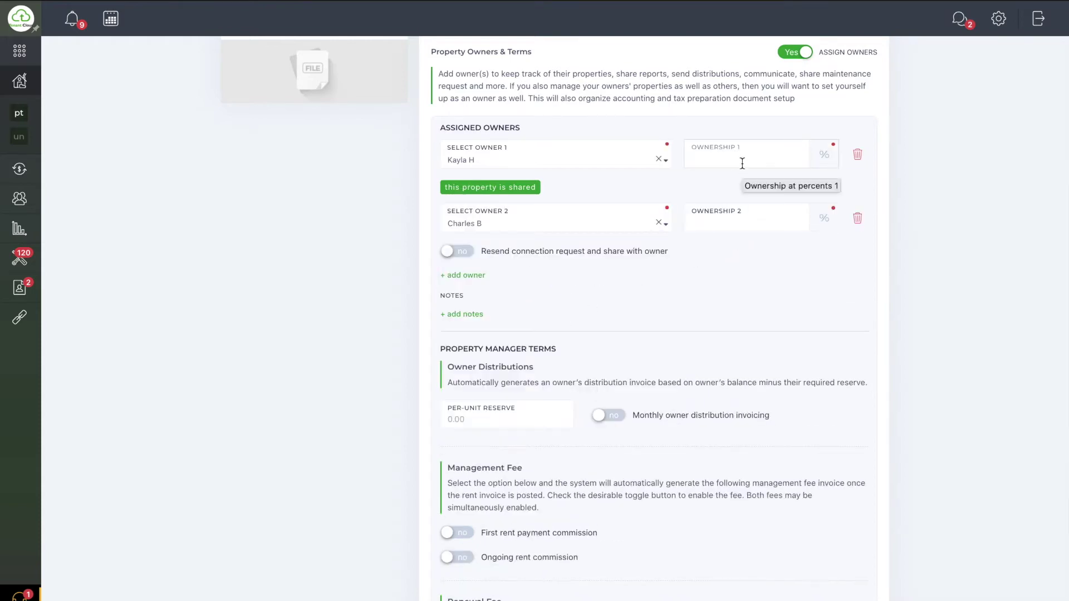
type("50")
left_click(759, 219)
type("50")
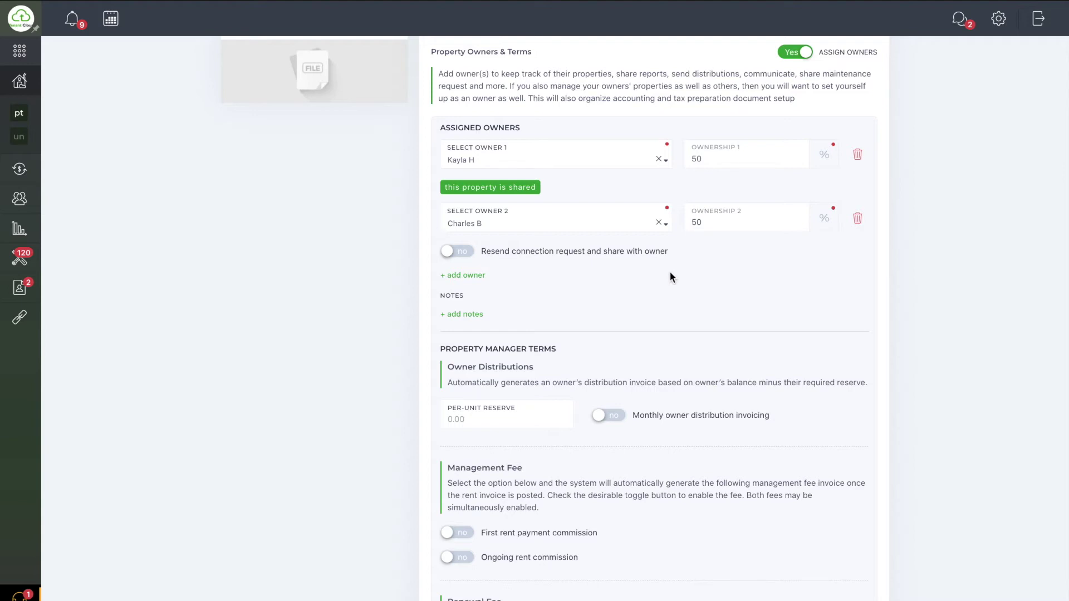
scroll(504, 416, "down", 2)
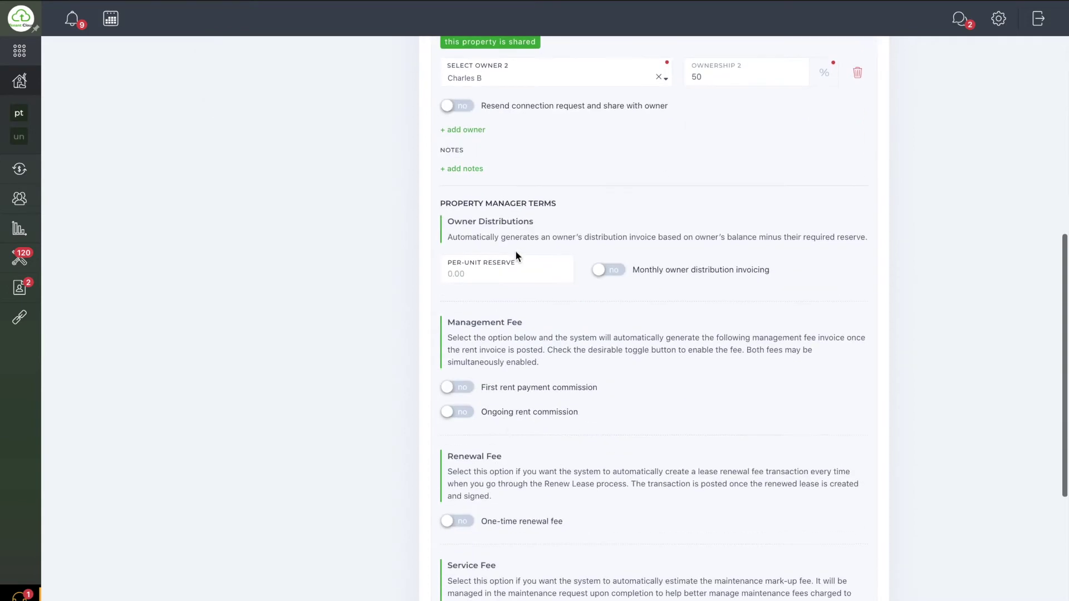
- Set Per-Unit Reserve to 200 and enable monthly distribution invoicing due the 20th
left_click(518, 273)
type("2")
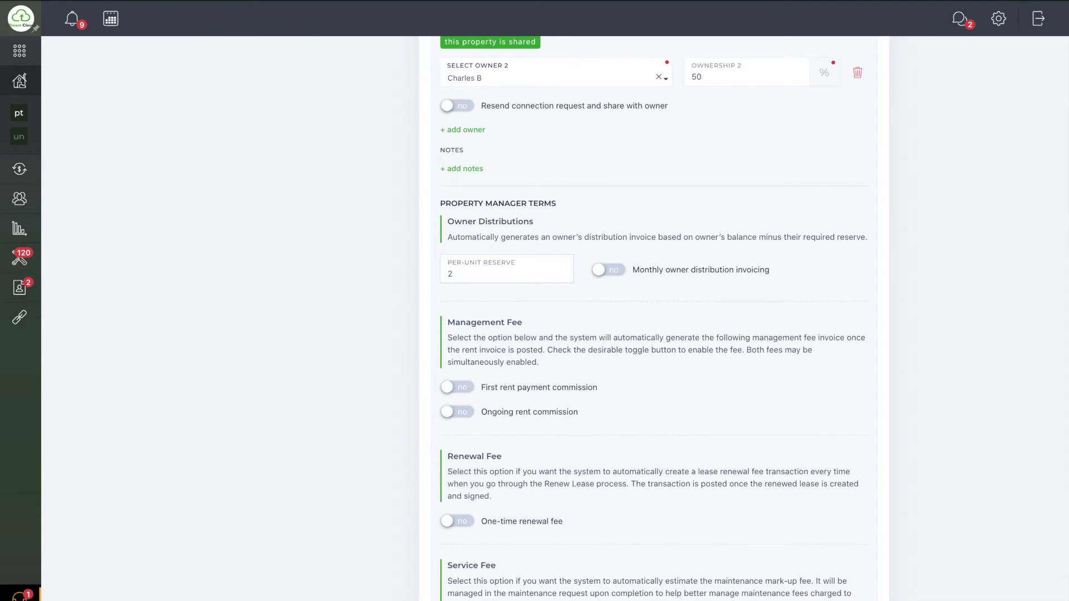
type("00")
left_click(608, 270)
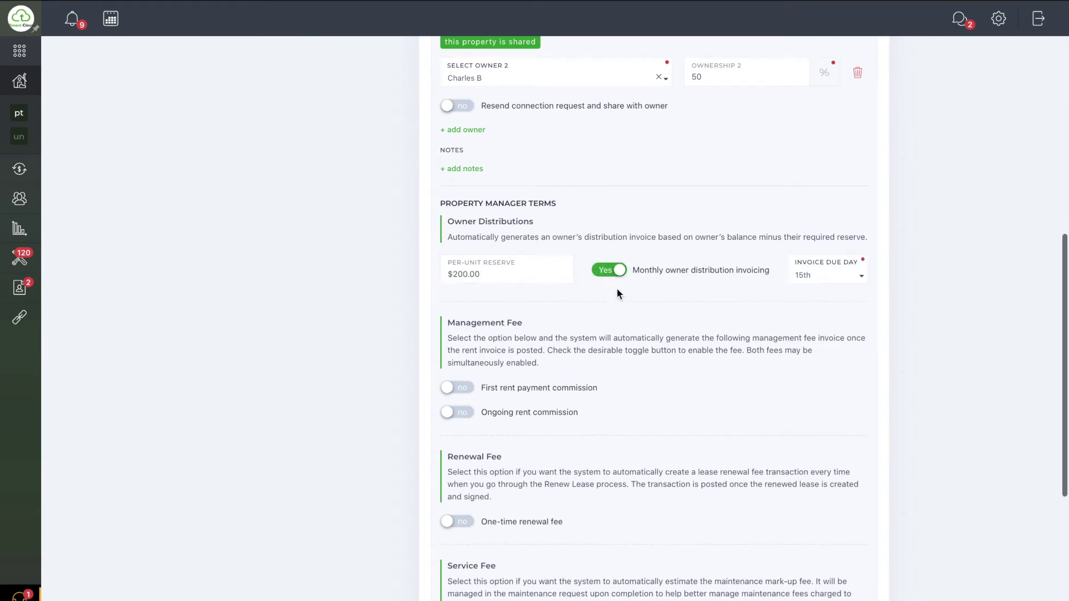
scroll(617, 293, "down", 1)
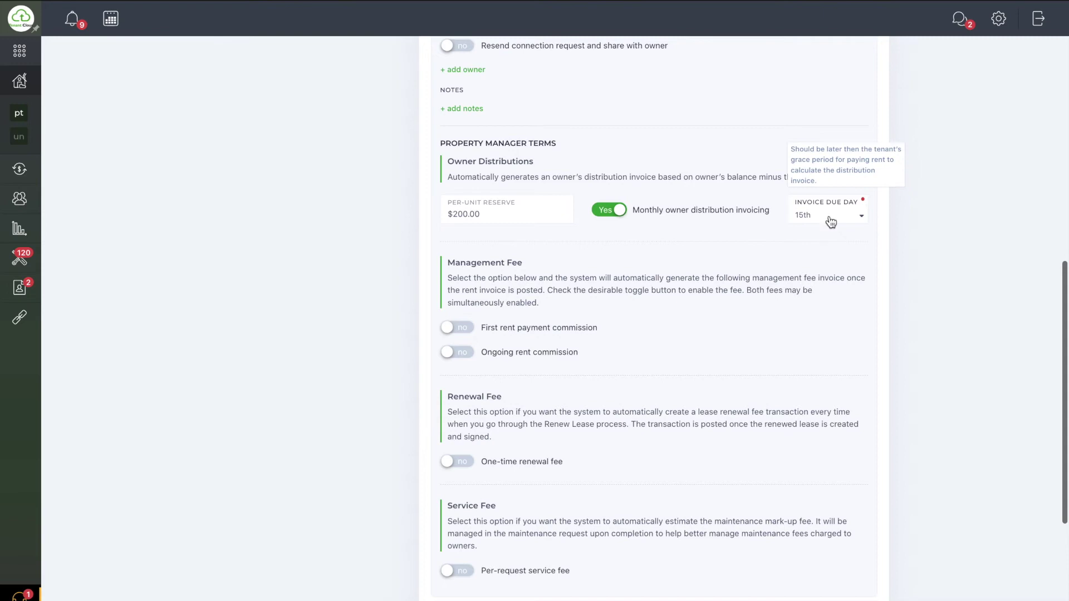
left_click(830, 277)
scroll(822, 280, "down", 3)
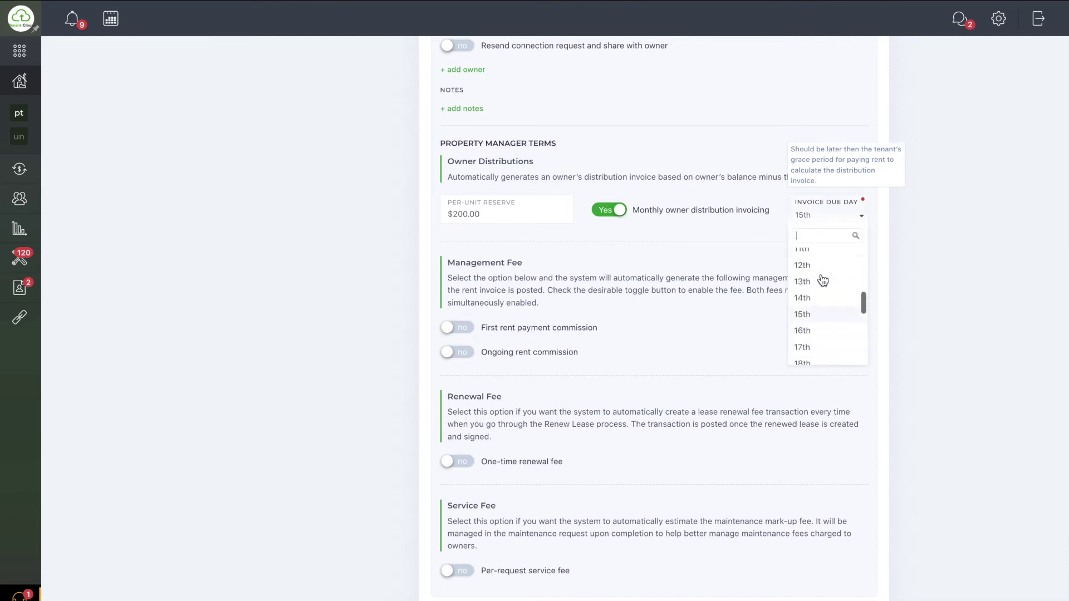
left_click(802, 343)
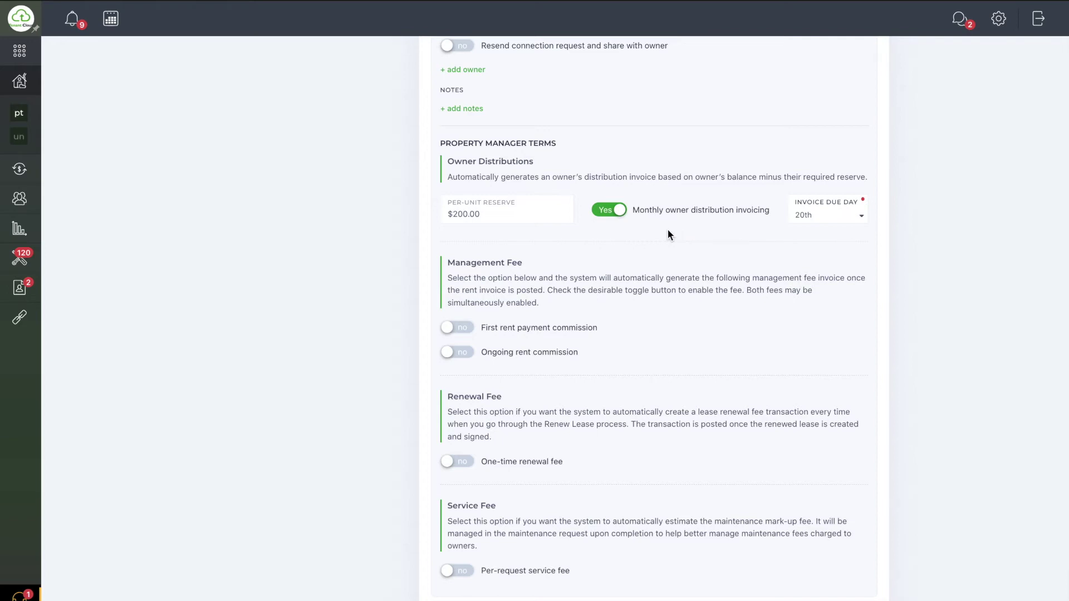
scroll(668, 228, "down", 2)
scroll(667, 229, "down", 1)
scroll(668, 229, "up", 1)
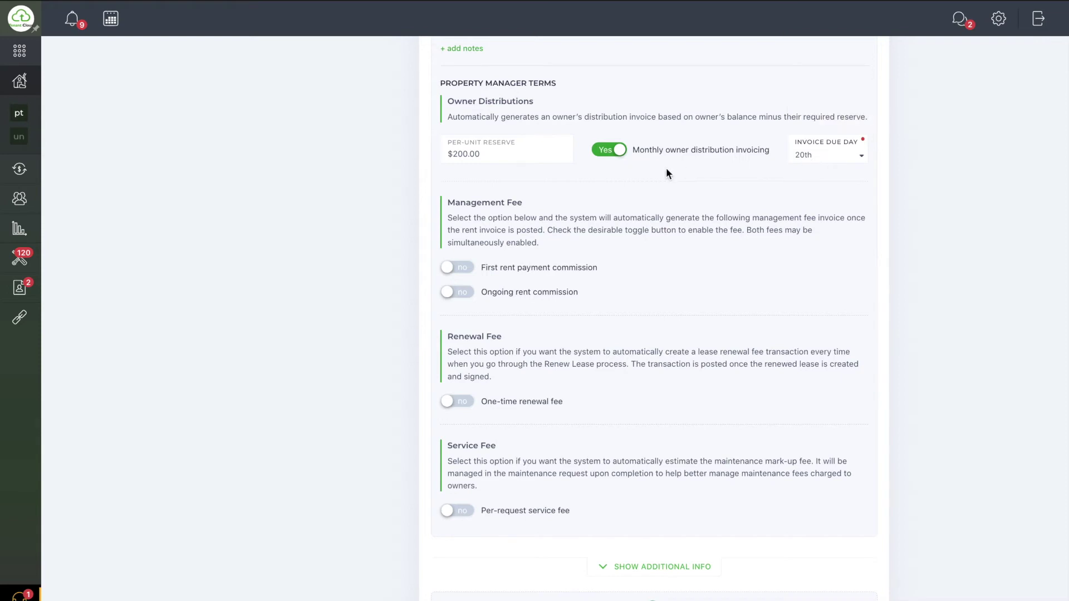
- Enable first-rent commission charged as 100% of rent
left_click(458, 268)
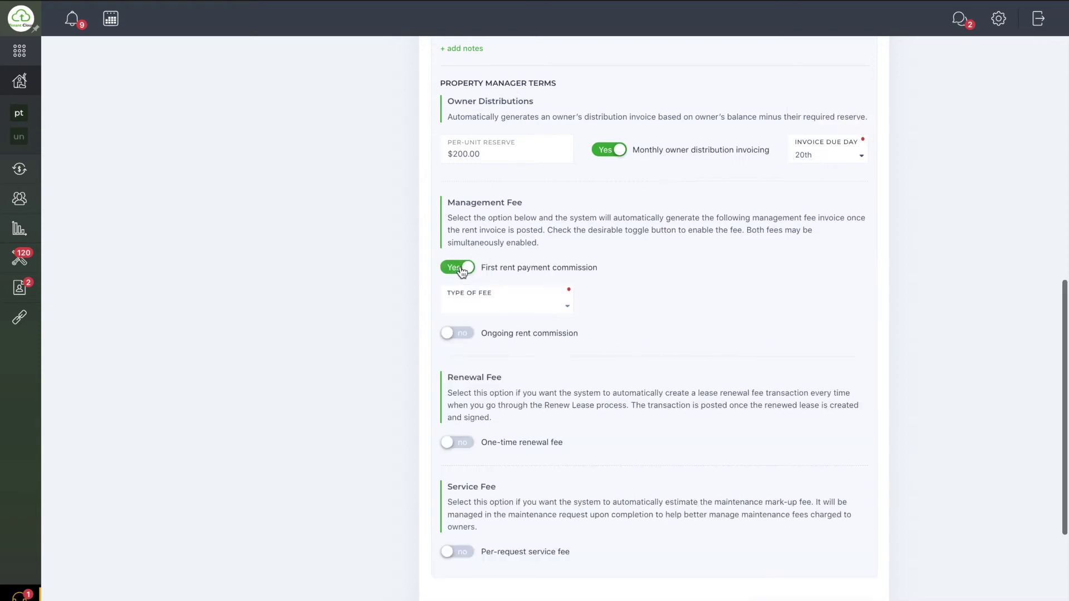
left_click(510, 308)
left_click(508, 324)
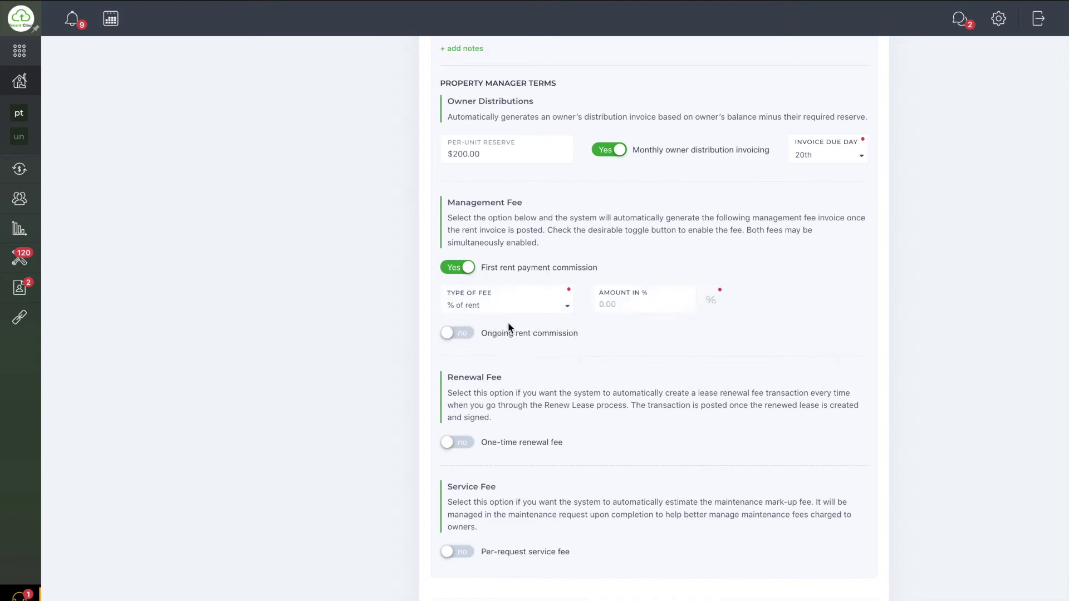
left_click(610, 306)
type("100")
- Enable a one-time renewal fee as a flat $25 and update the property
left_click(456, 442)
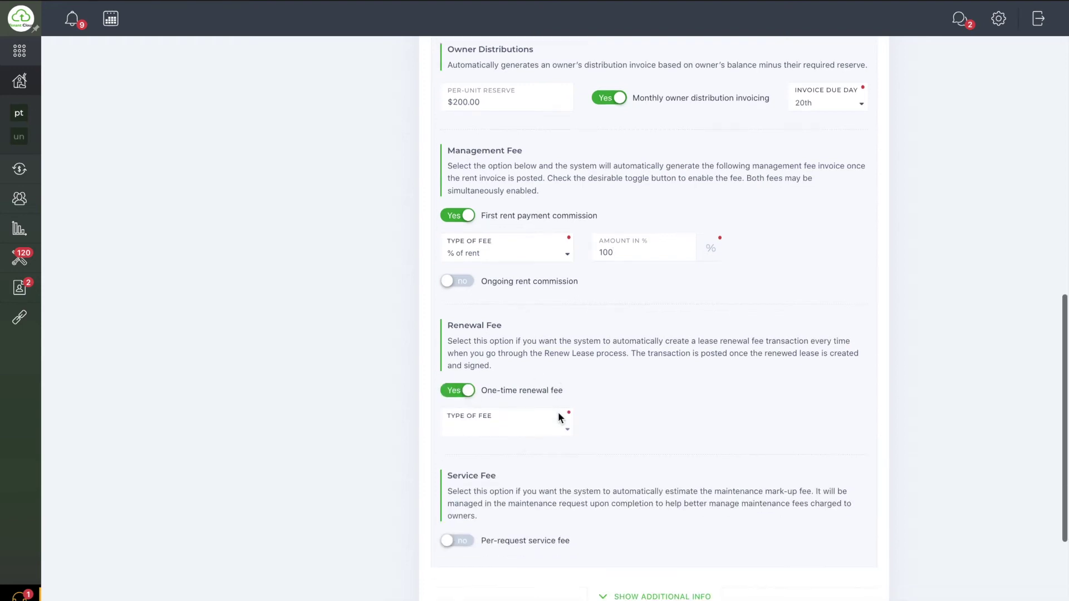
scroll(558, 412, "down", 2)
left_click(523, 373)
left_click(469, 392)
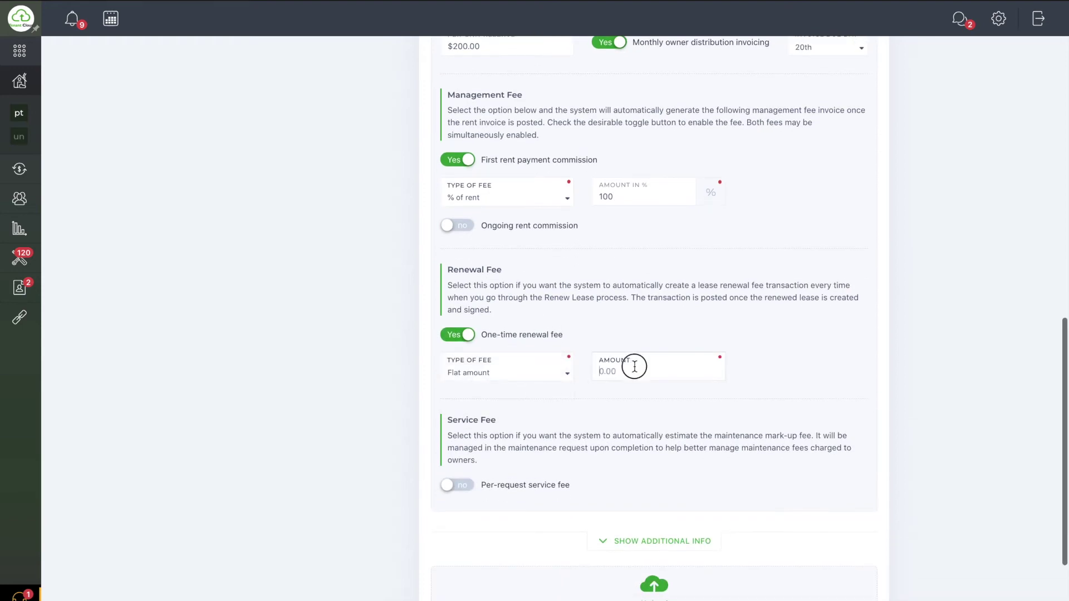
left_click(634, 368)
type("25")
scroll(635, 401, "down", 3)
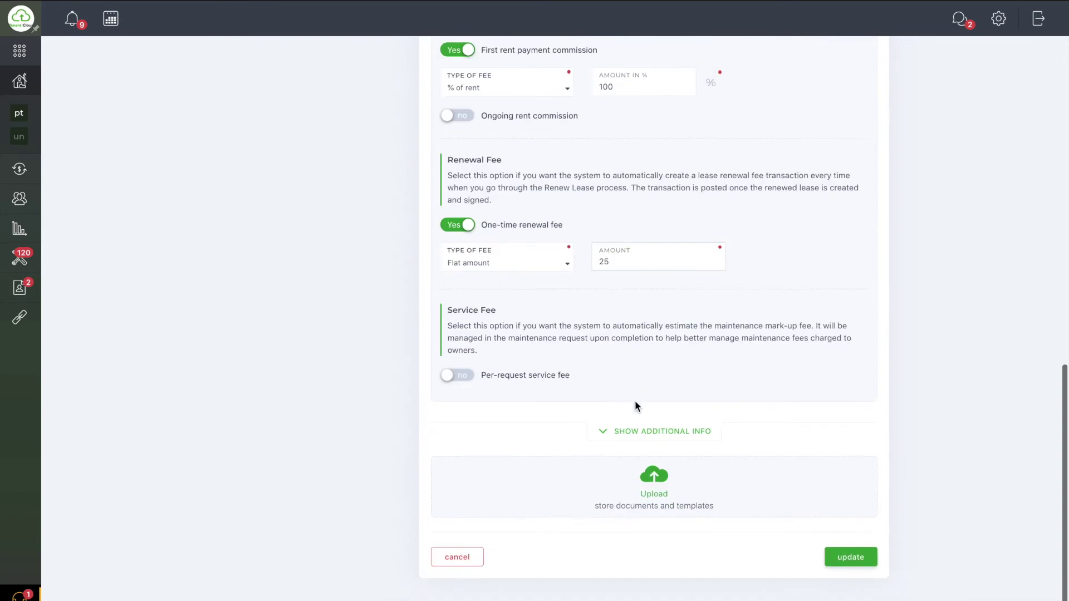
left_click(843, 558)
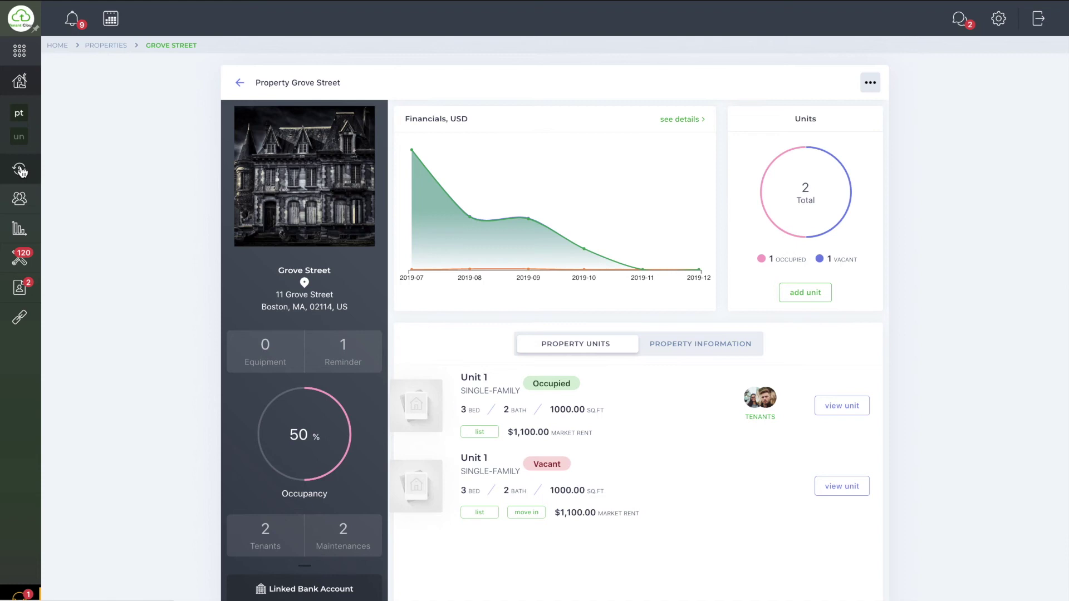
- Navigate to Accounting > Management Tools and the Owner Distributions list
left_click(20, 171)
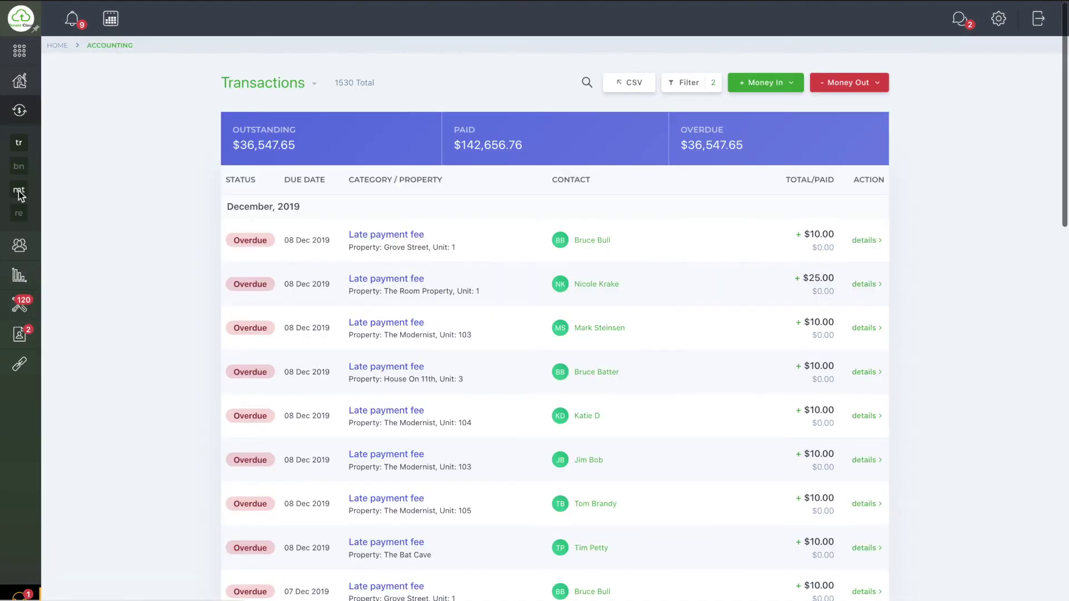
left_click(20, 191)
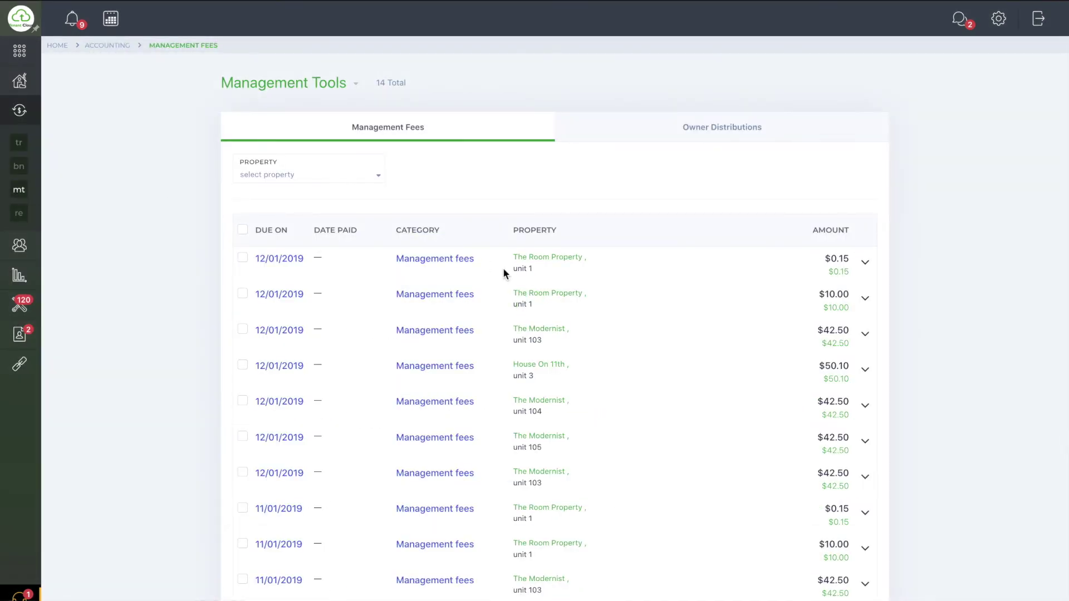
left_click(724, 127)
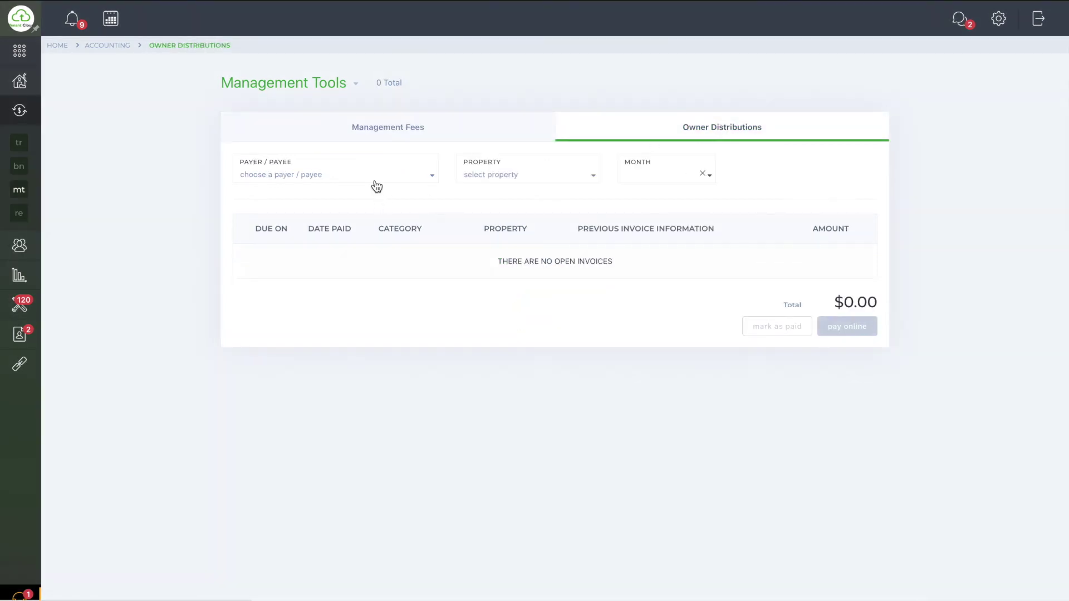
- Filter by payee, expand a distribution's details, then filter to Bob Boomerang, LLC
left_click(376, 176)
left_click(360, 216)
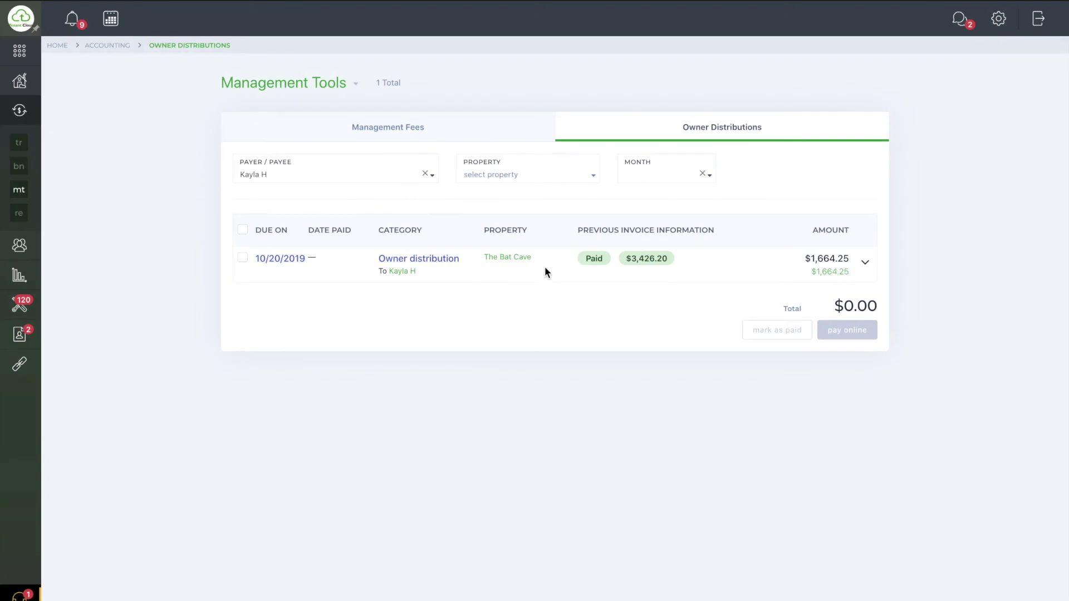
left_click(864, 262)
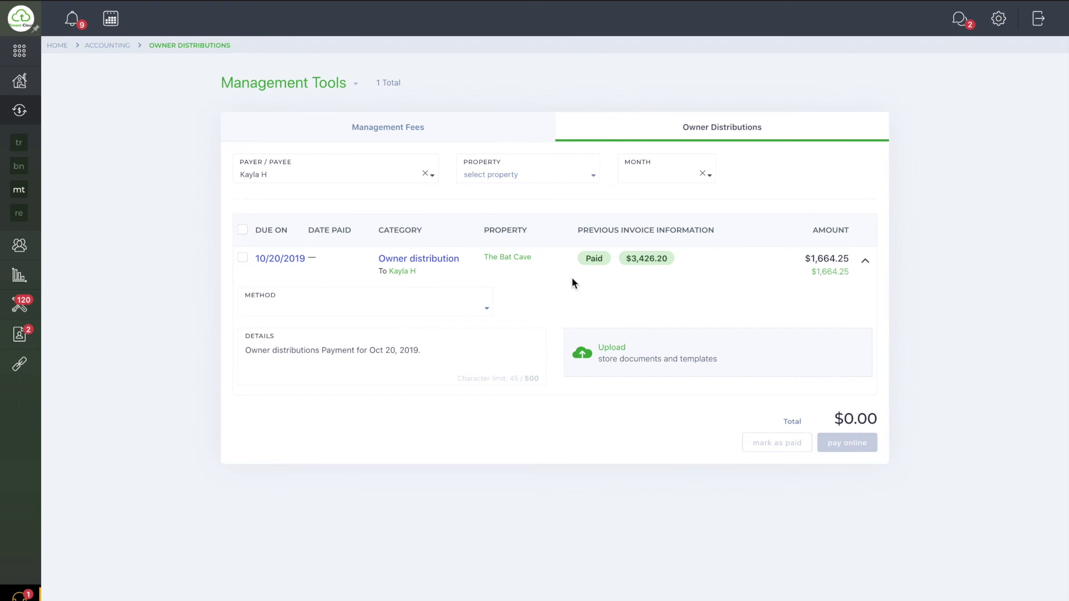
left_click(386, 176)
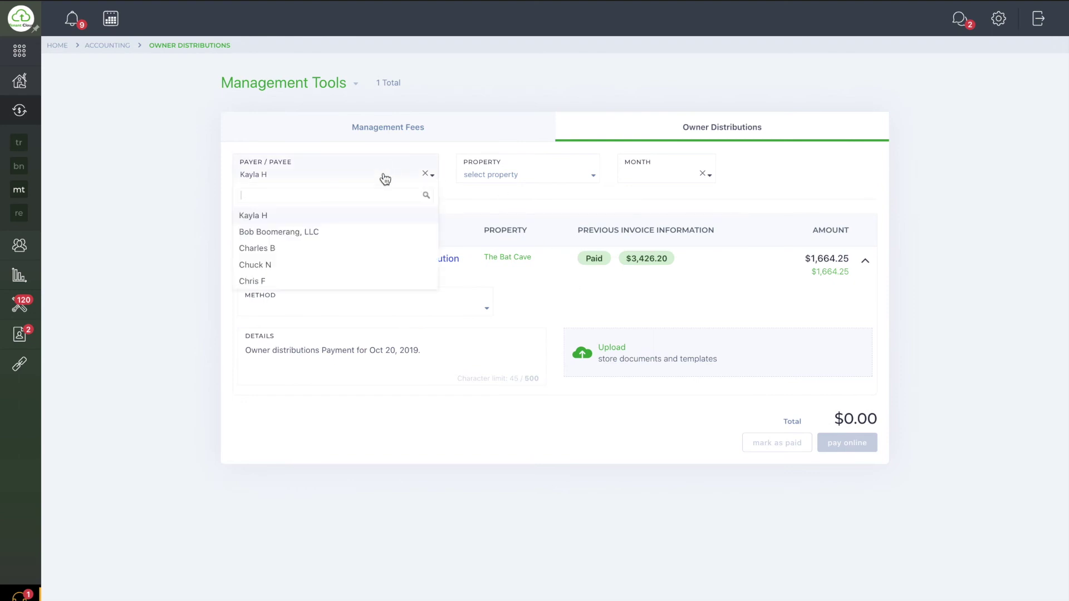
left_click(362, 232)
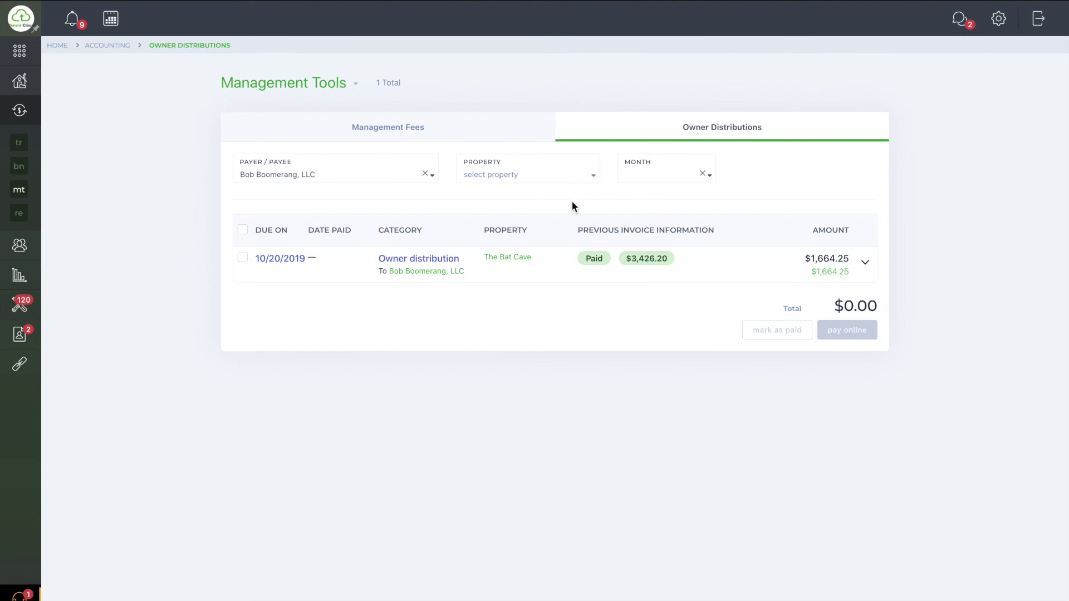
- On Management Fees, select all 14 invoices and mark them as paid
left_click(401, 127)
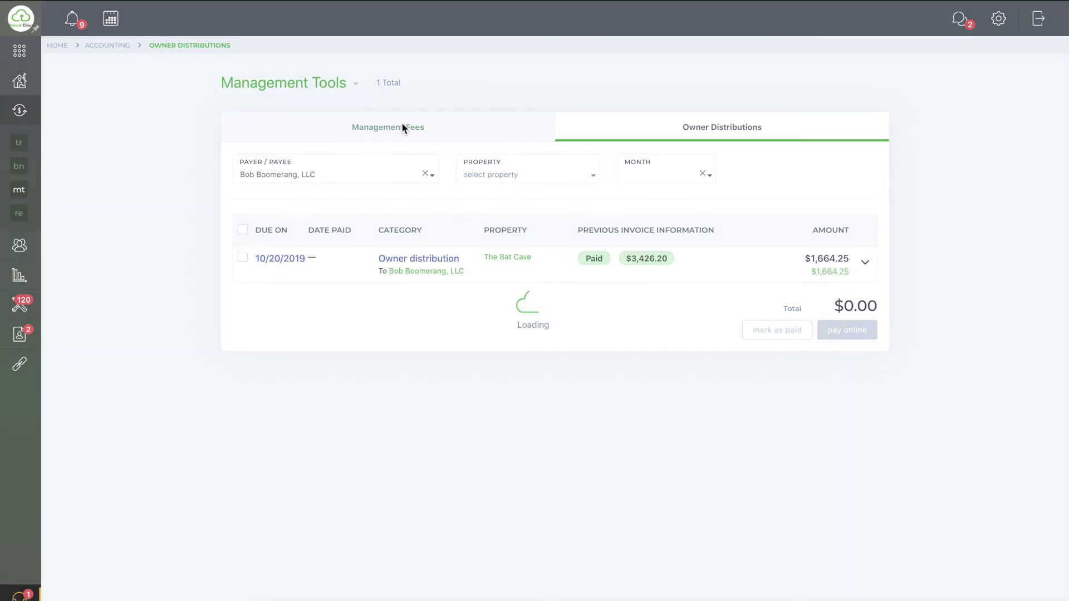
scroll(556, 249, "down", 1)
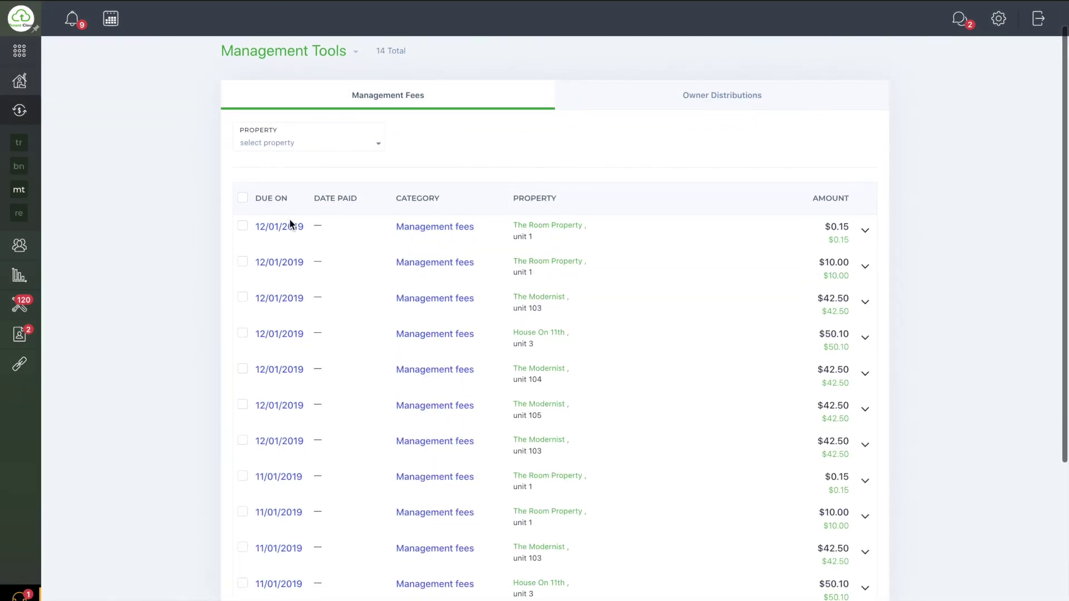
left_click(243, 198)
scroll(646, 316, "down", 1)
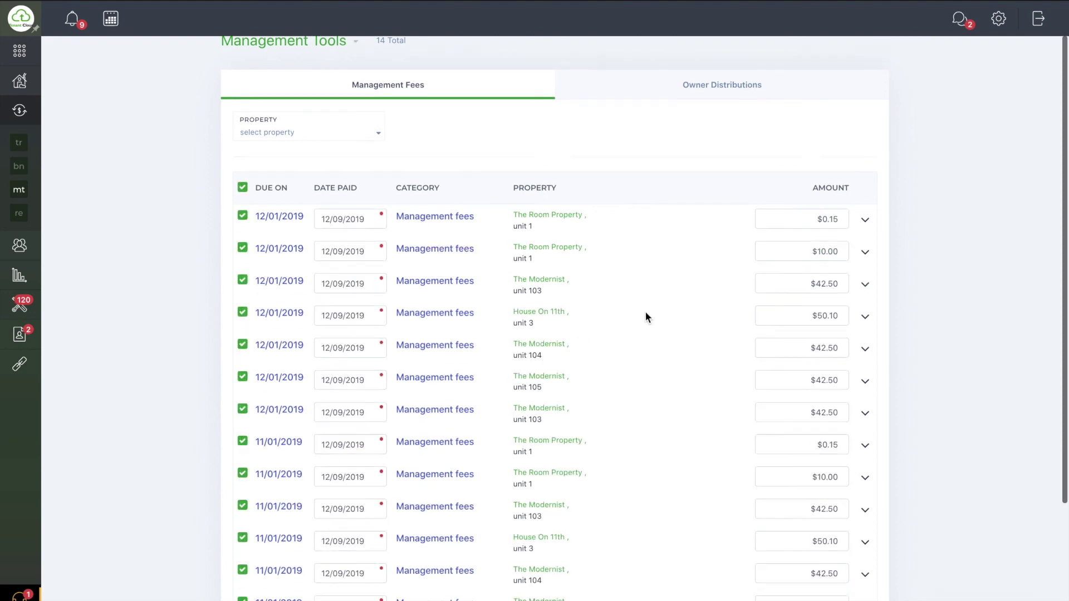
scroll(646, 315, "down", 3)
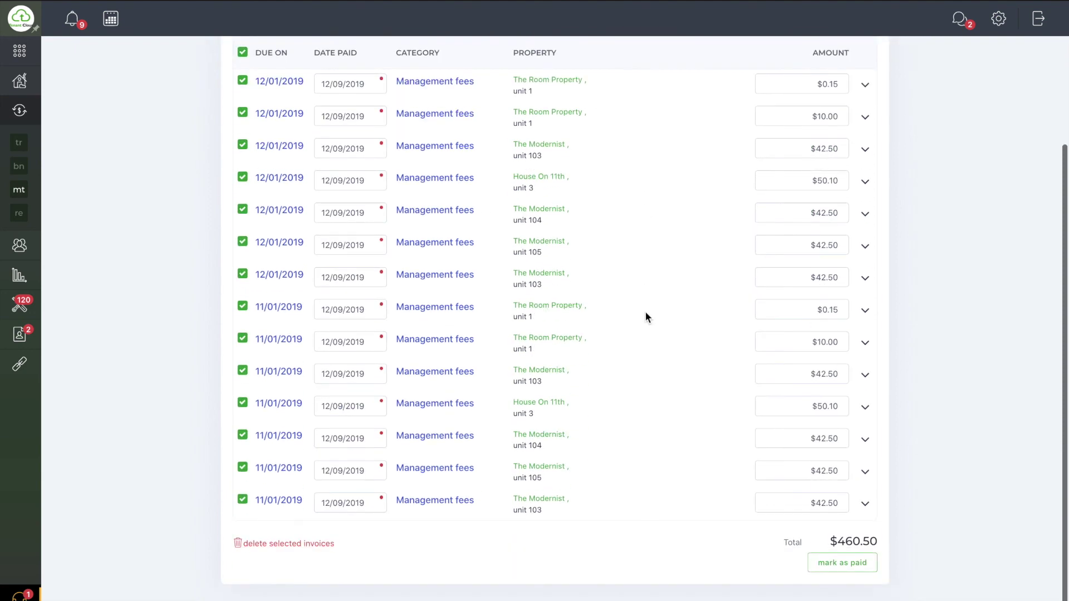
left_click(844, 565)
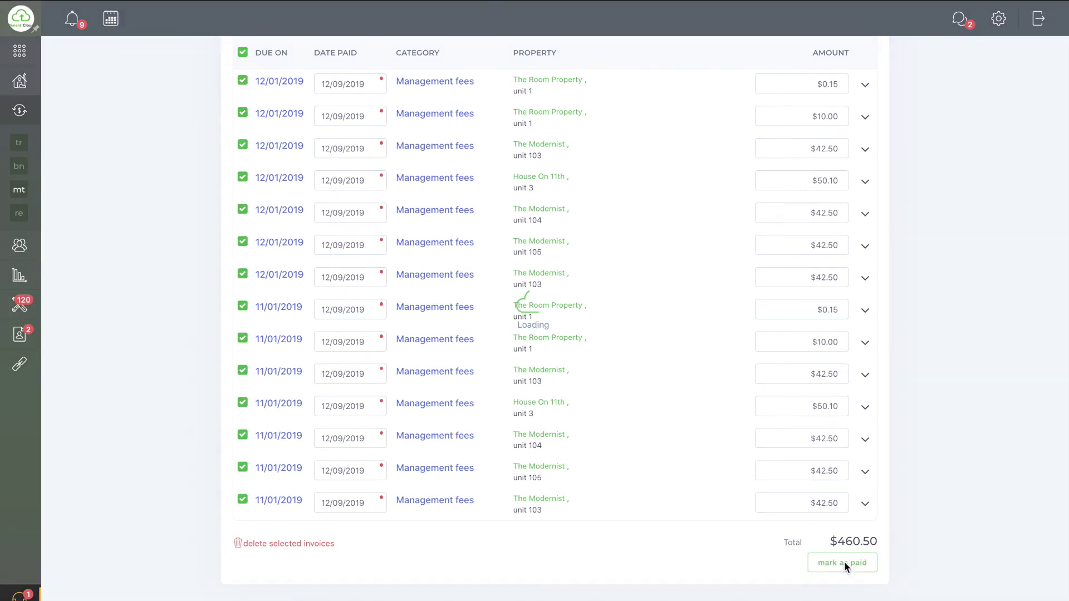